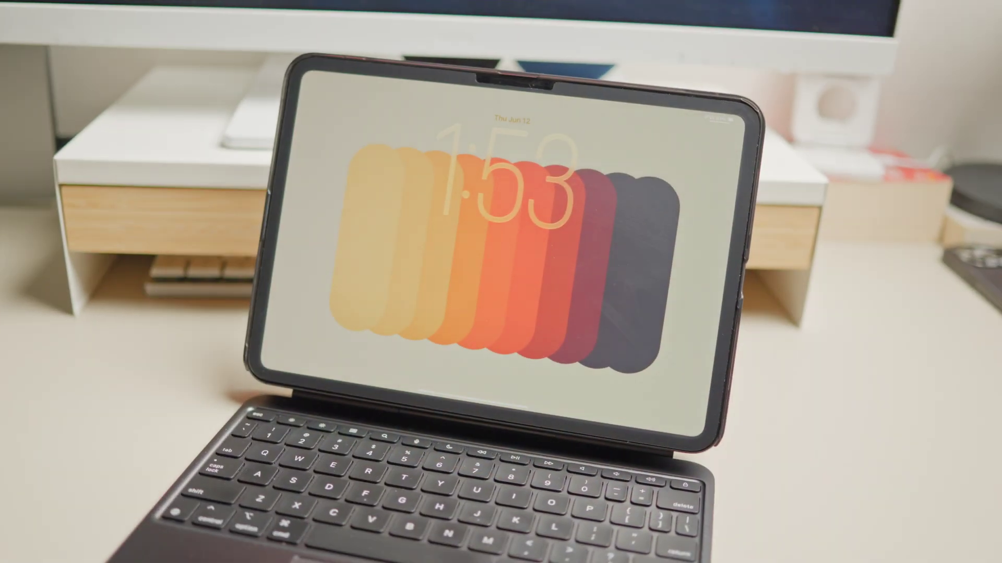
Step: Unlock the iPad and tile the article document beside Safari's Apple Developer page, document on the right
key("space")
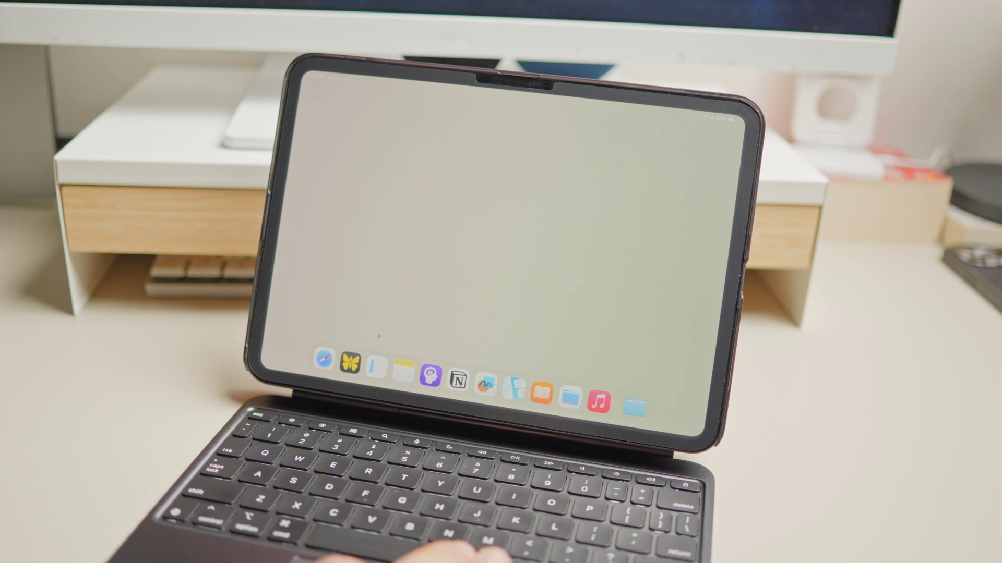
key("super+space")
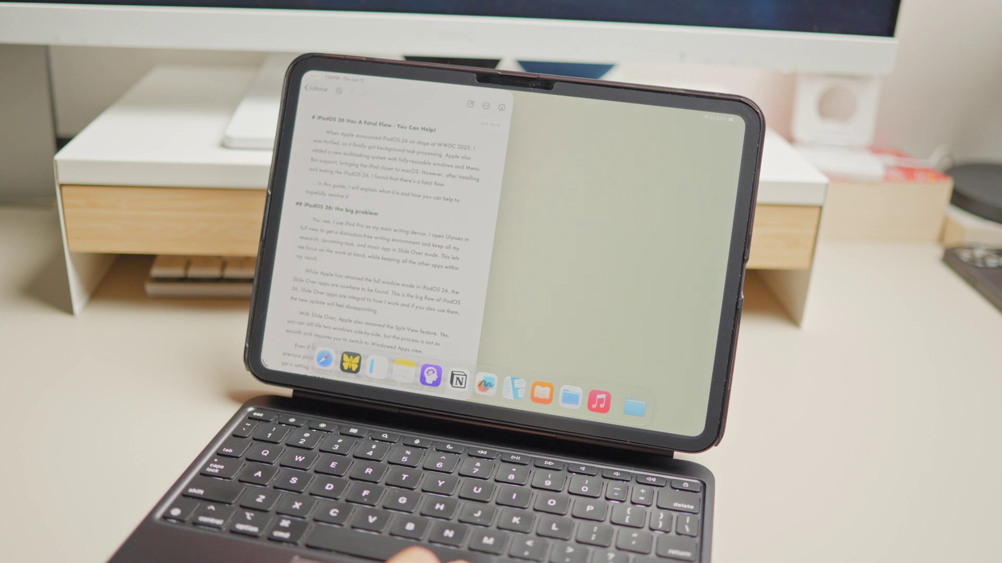
left_click(516, 388)
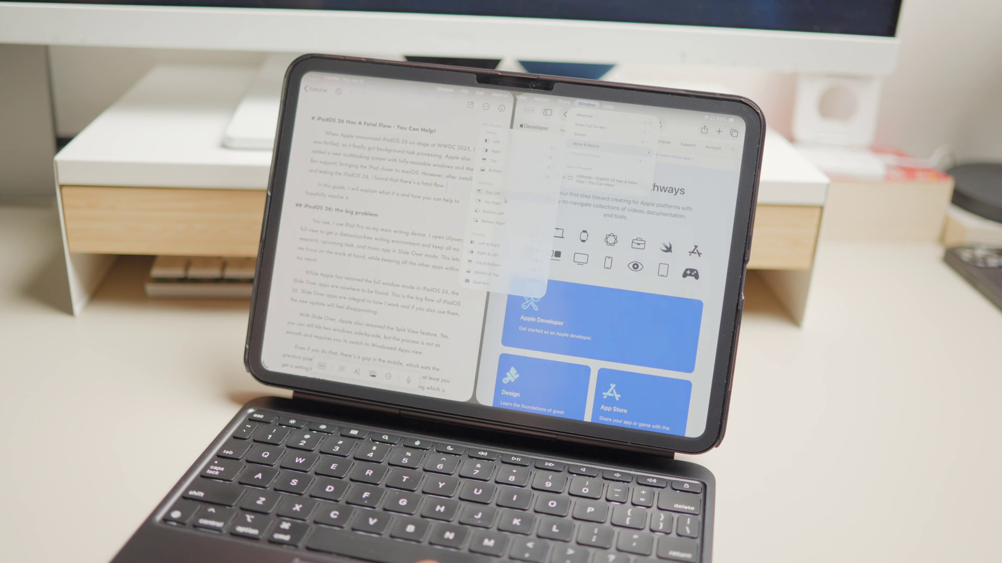
left_click(501, 223)
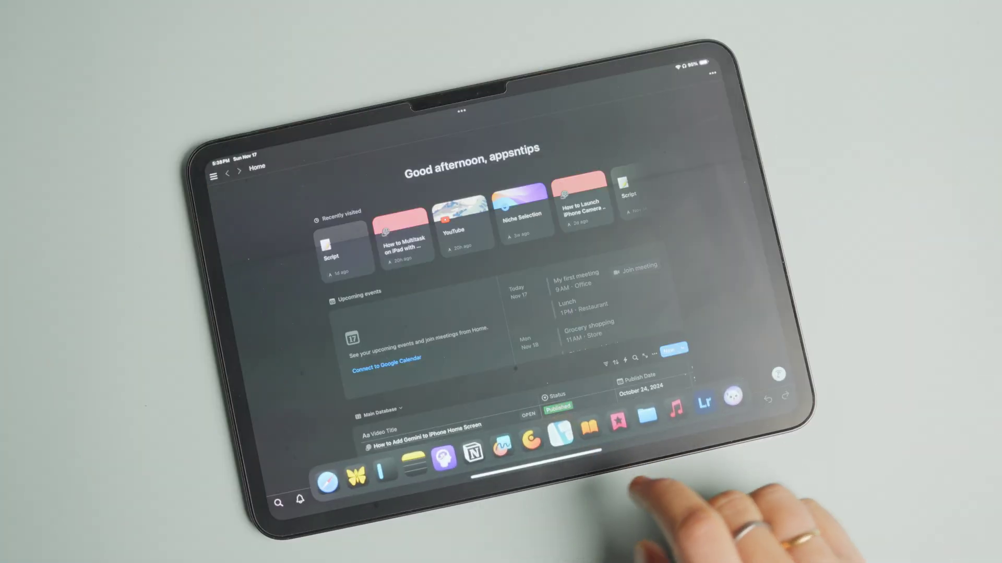
mouse_move(673, 411)
left_mouse_down()
mouse_move(731, 228)
mouse_move(681, 266)
mouse_move(689, 259)
left_mouse_up()
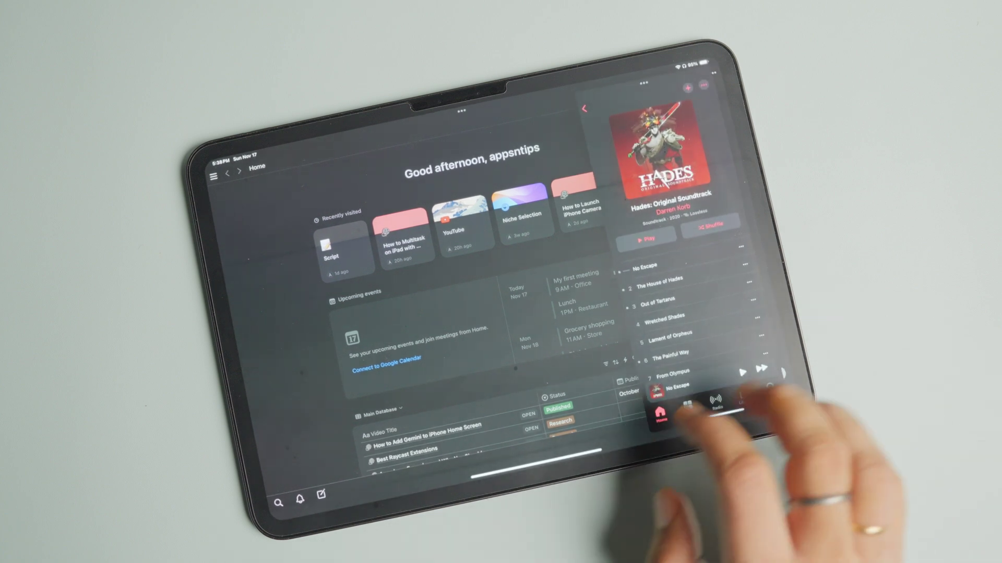
left_click_drag(704, 450, 658, 450)
left_click_drag(649, 235, 767, 235)
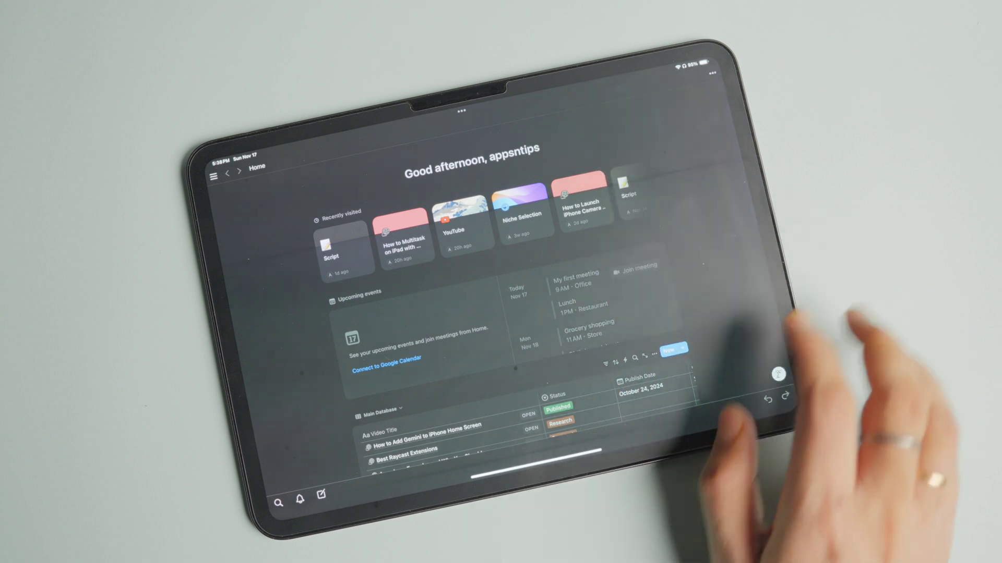
left_click_drag(540, 469, 533, 438)
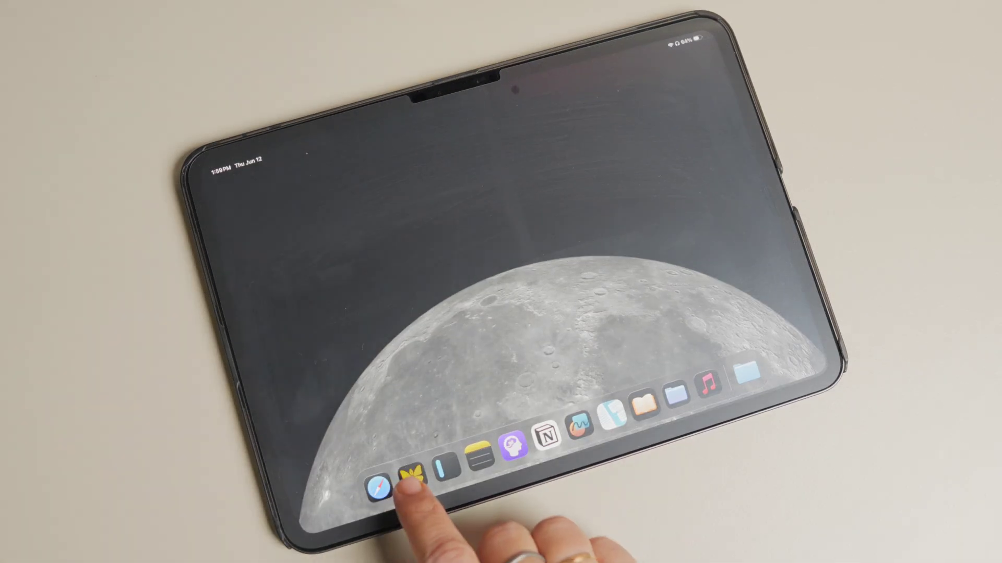
Step: Open the 'iPadOS 26 Has A Fatal Flaw' article full screen and drag Safari over it
left_click(411, 476)
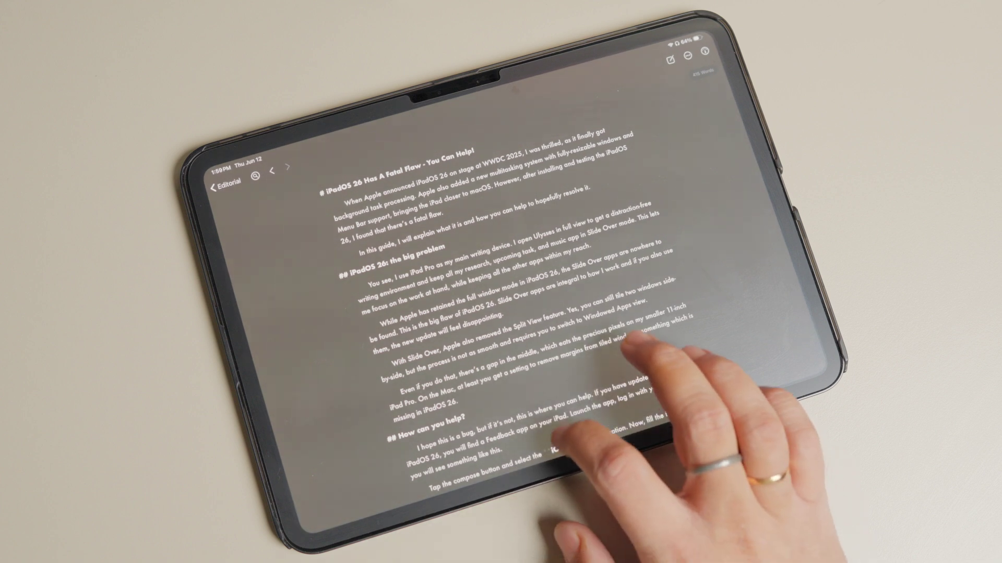
left_click_drag(610, 540, 602, 493)
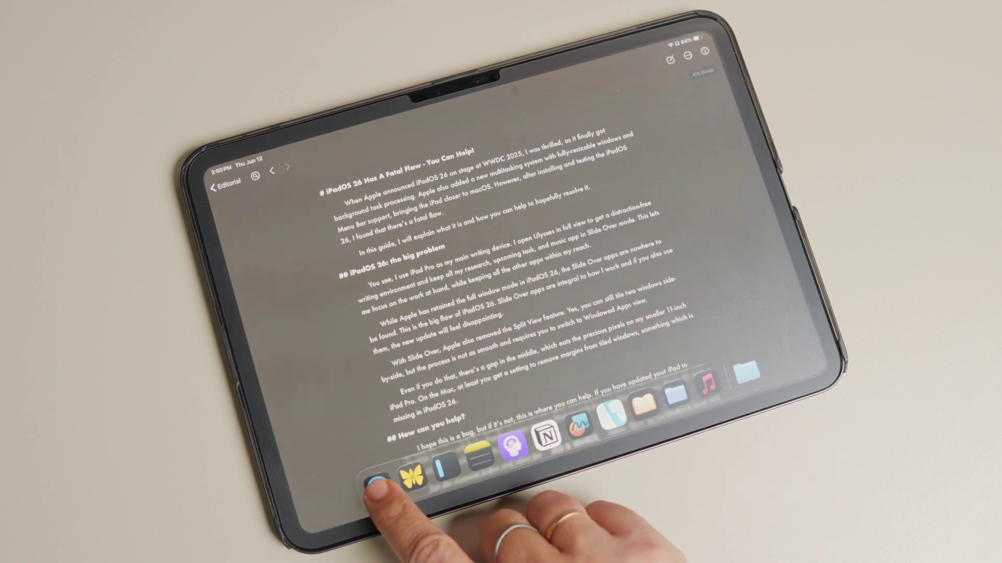
left_click_drag(378, 487, 721, 216)
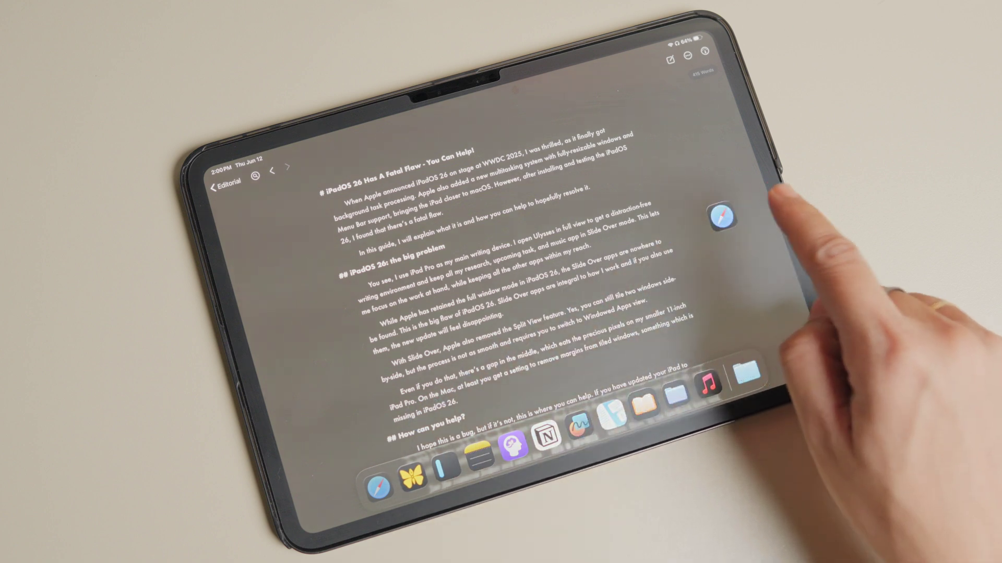
Step: Retry floating Safari over the article's right side, then pull down Control Center
left_click(377, 488)
left_click_drag(379, 486, 749, 160)
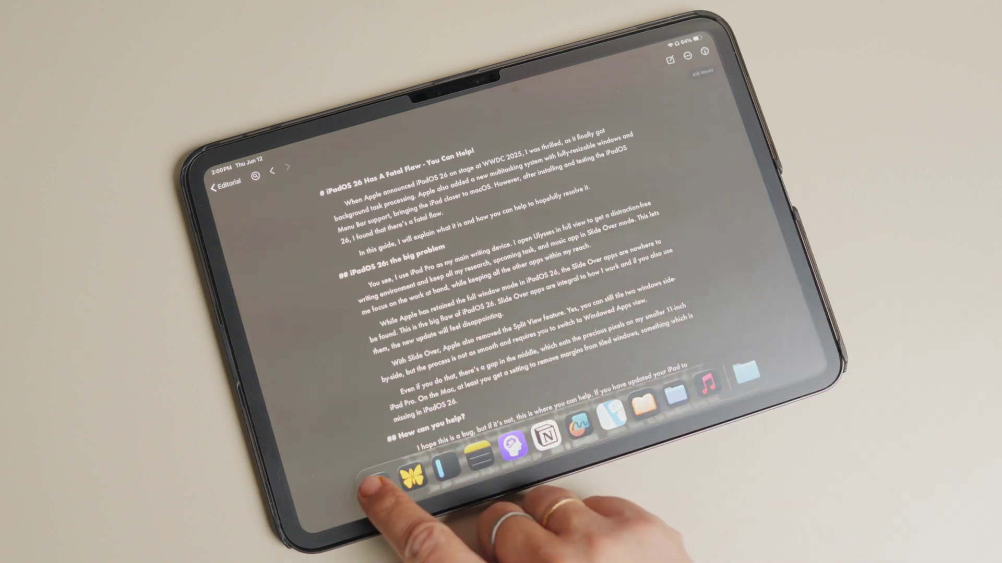
left_click_drag(378, 487, 642, 270)
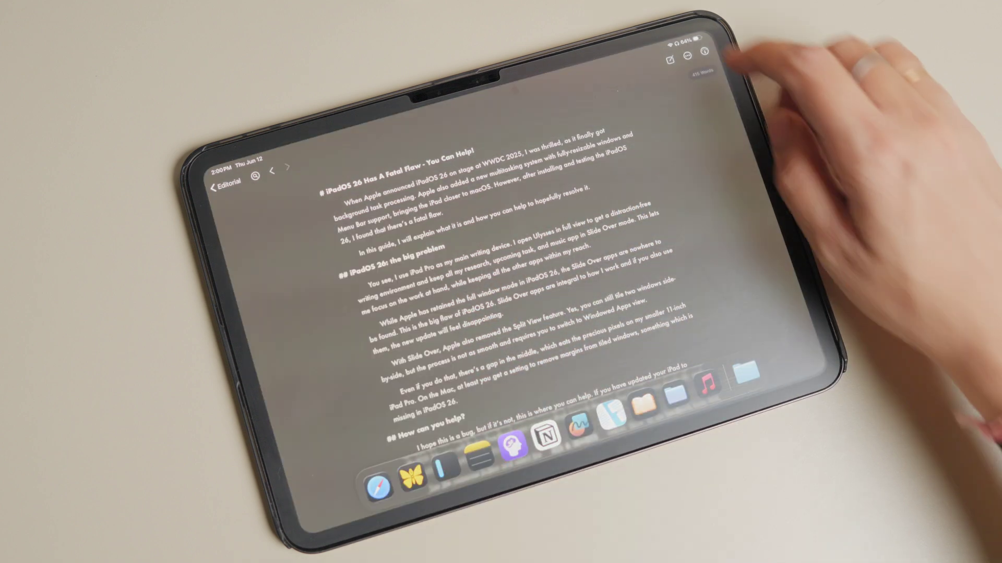
left_click_drag(689, 39, 681, 141)
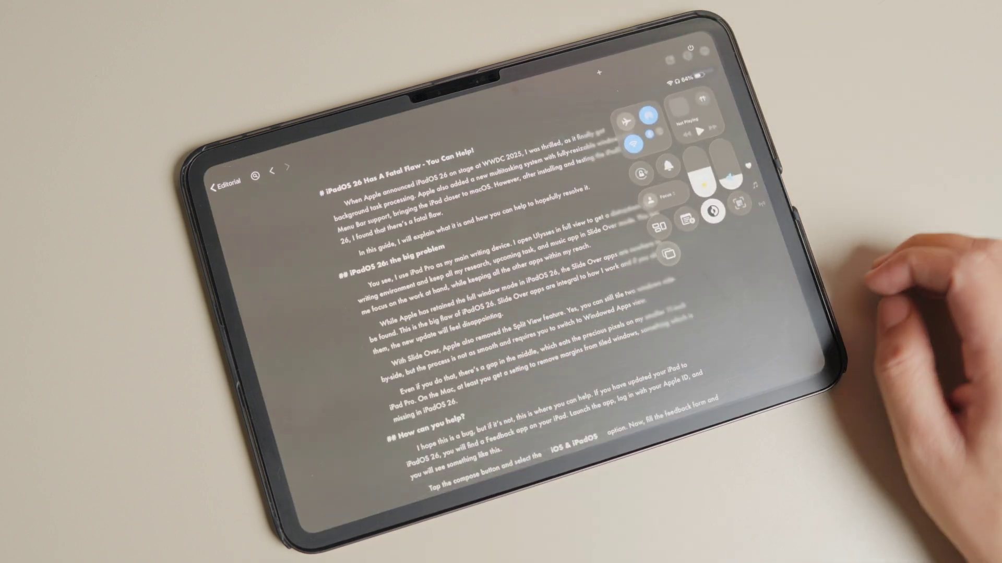
Step: Dismiss Control Center and open a new Untitled document window on the right
left_click(790, 297)
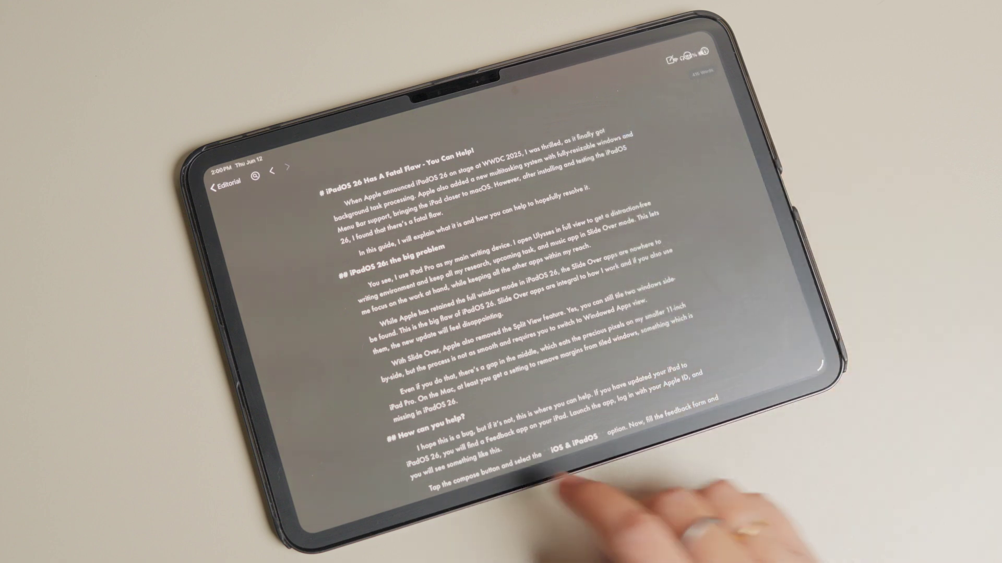
left_click_drag(501, 501, 508, 462)
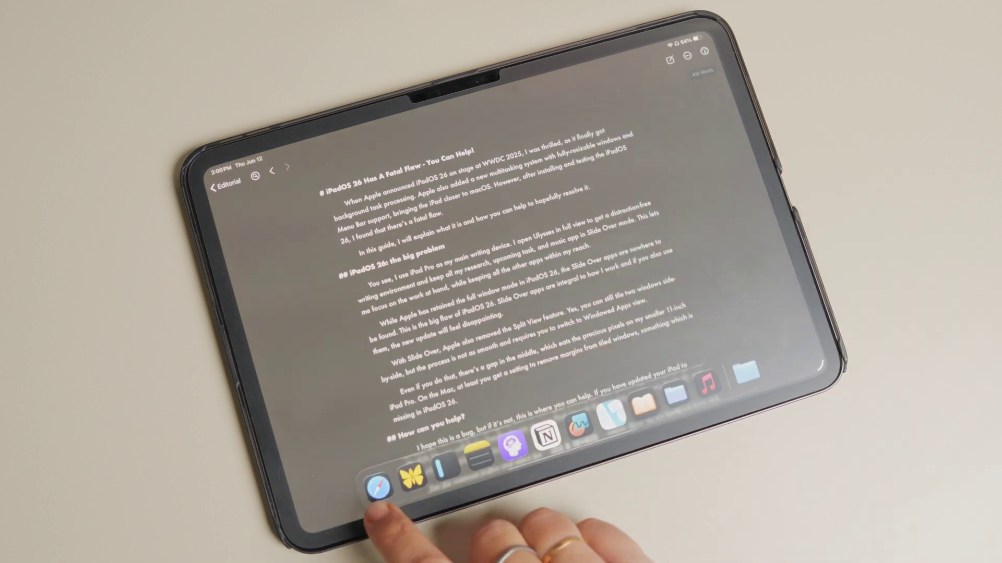
left_click_drag(579, 427, 736, 165)
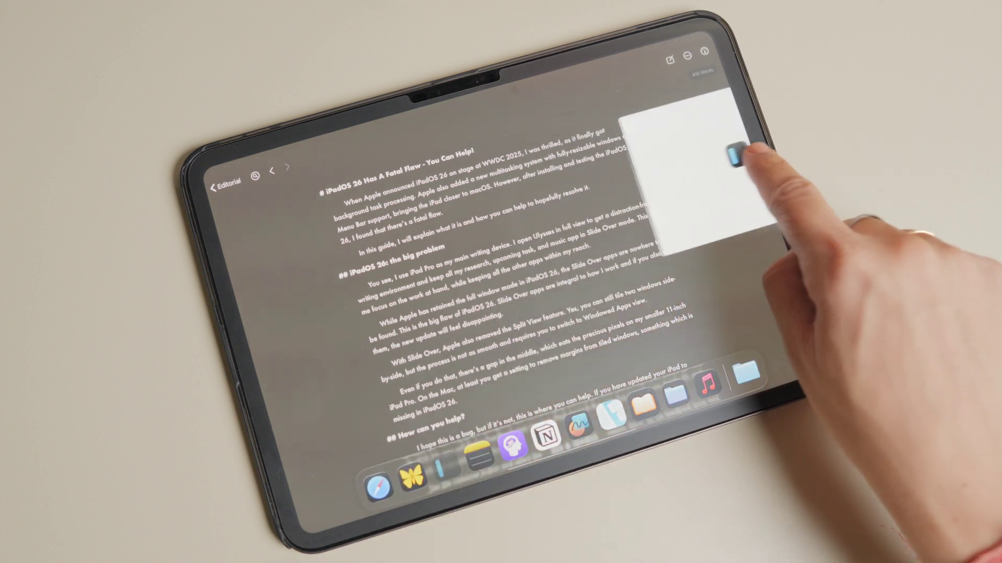
left_click_drag(438, 309, 705, 63)
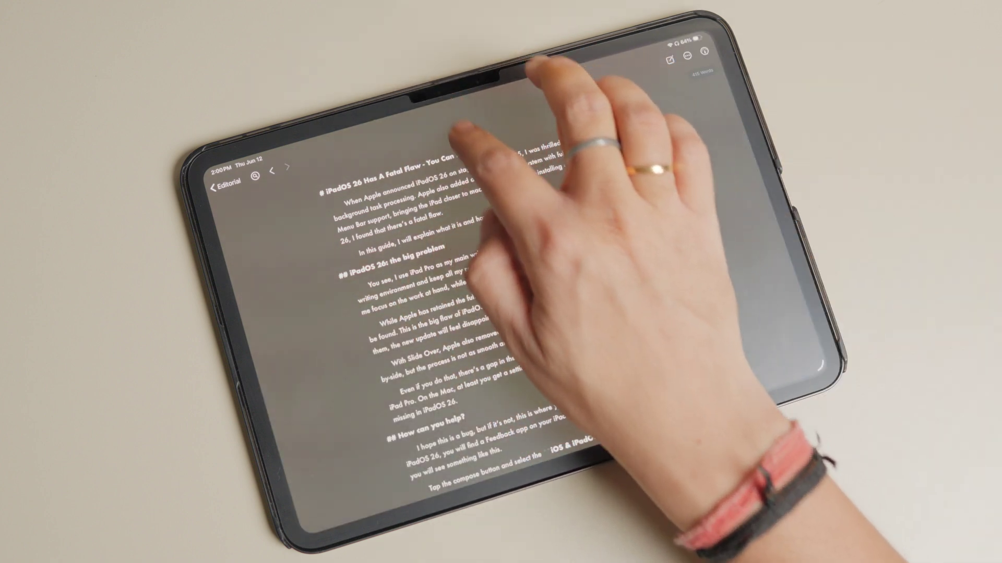
Step: Tile the article window on the left half beside the Untitled document
left_click_drag(501, 83, 470, 133)
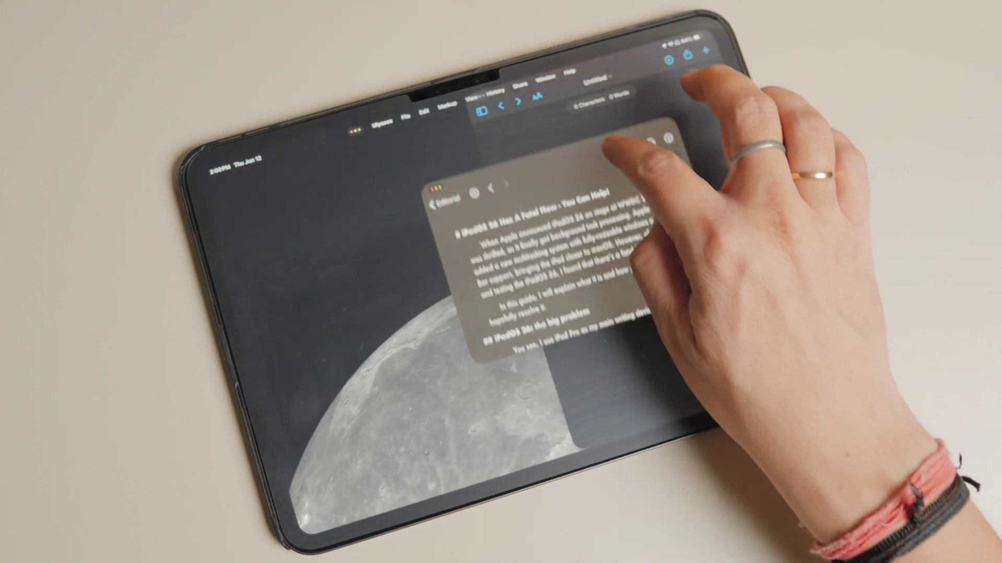
left_click_drag(591, 63, 314, 329)
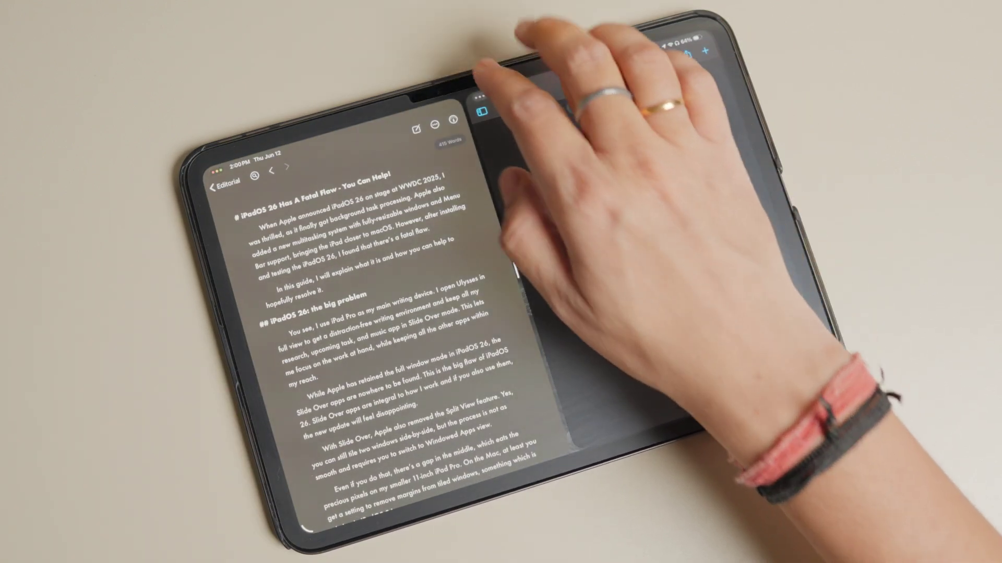
mouse_move(439, 118)
left_mouse_down()
mouse_move(501, 290)
mouse_move(478, 179)
left_mouse_up()
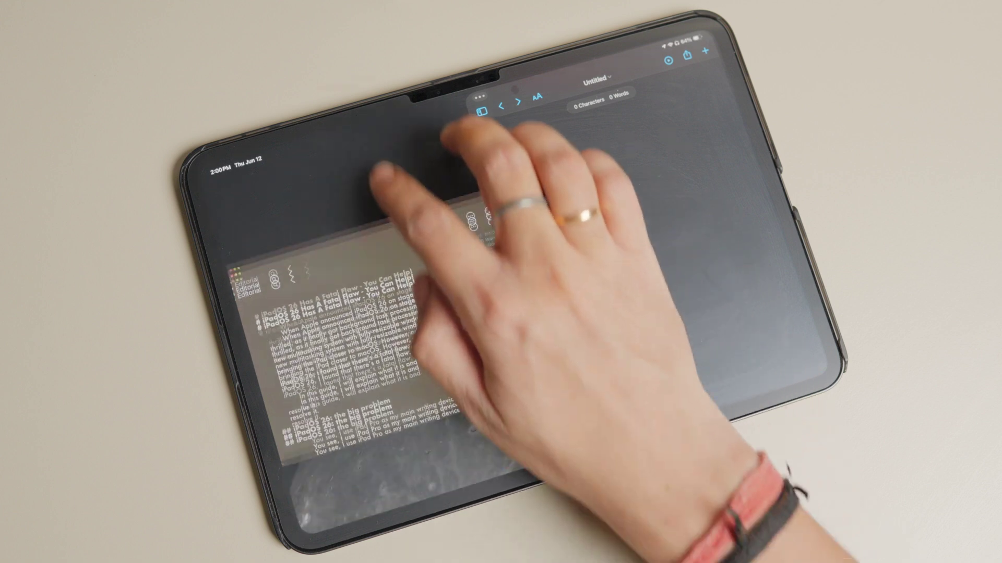
left_click_drag(493, 251, 328, 328)
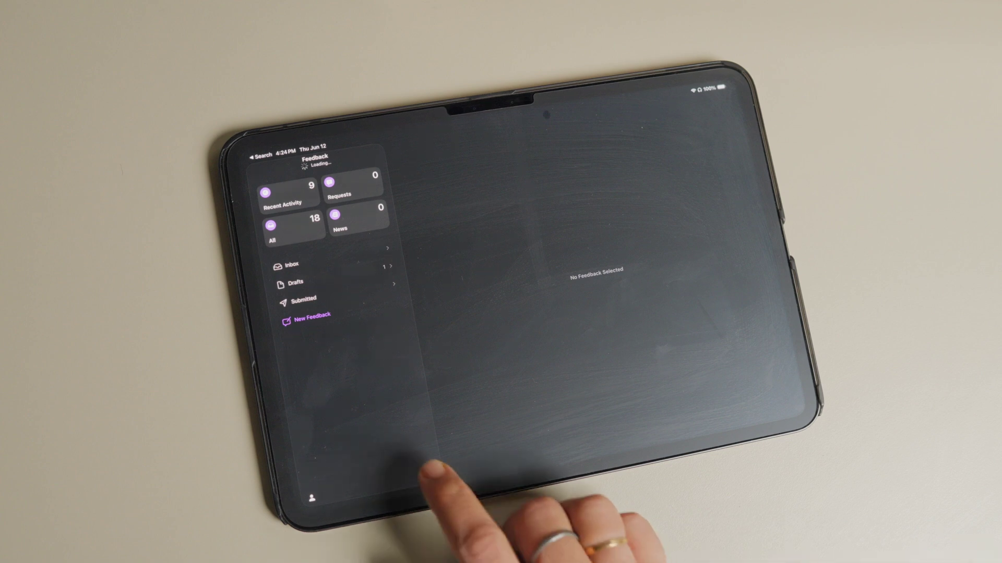
Step: Start a new iOS & iPadOS feedback report, then swipe up to the home screen
left_click(431, 472)
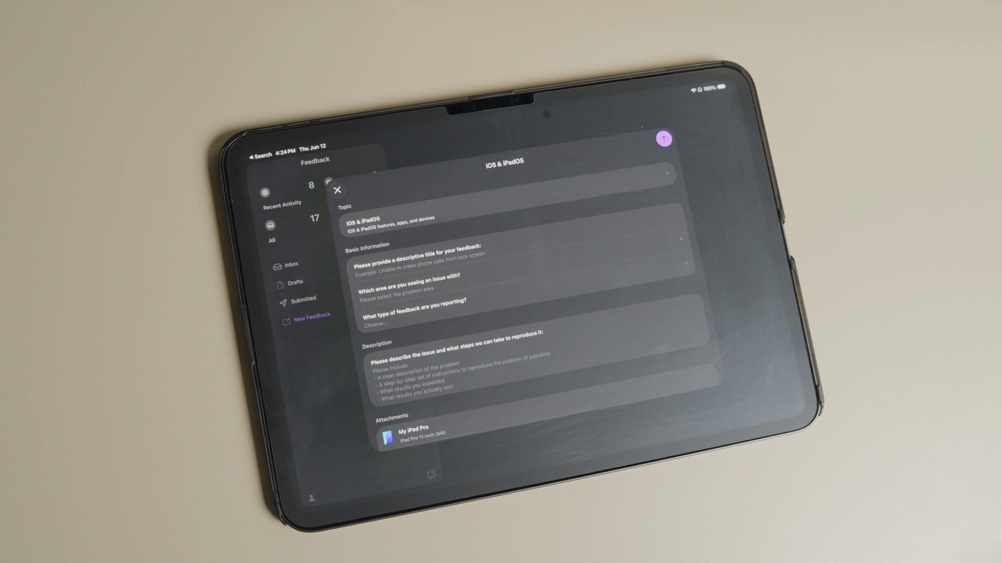
left_click_drag(548, 470, 548, 314)
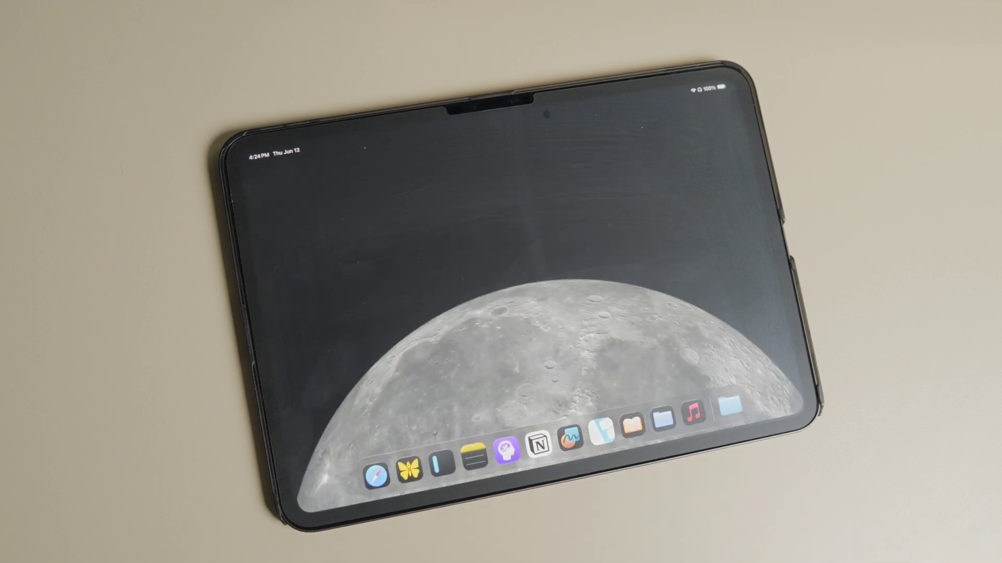